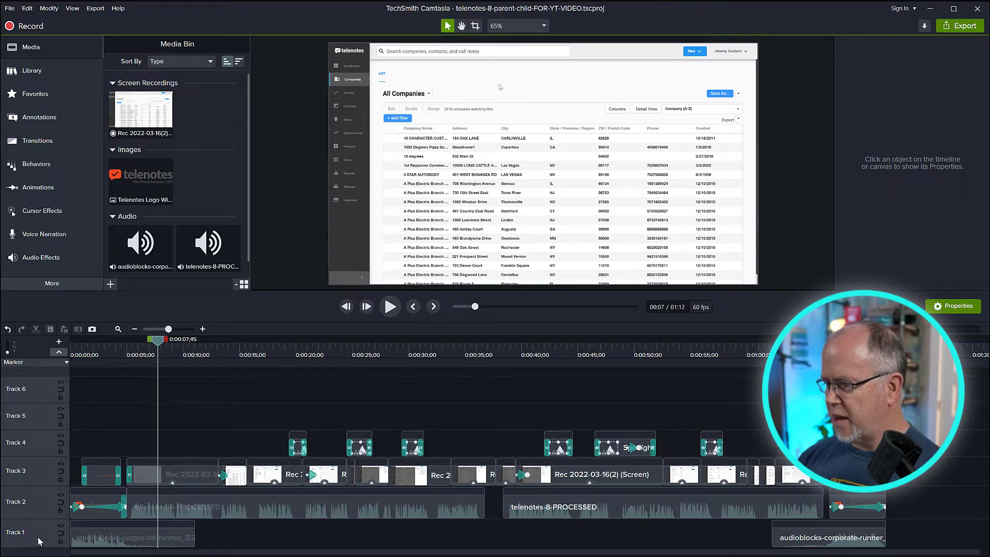
Inspect the music, narration and recording clips, then park the playhead at 0:00:20.
left_click(128, 544)
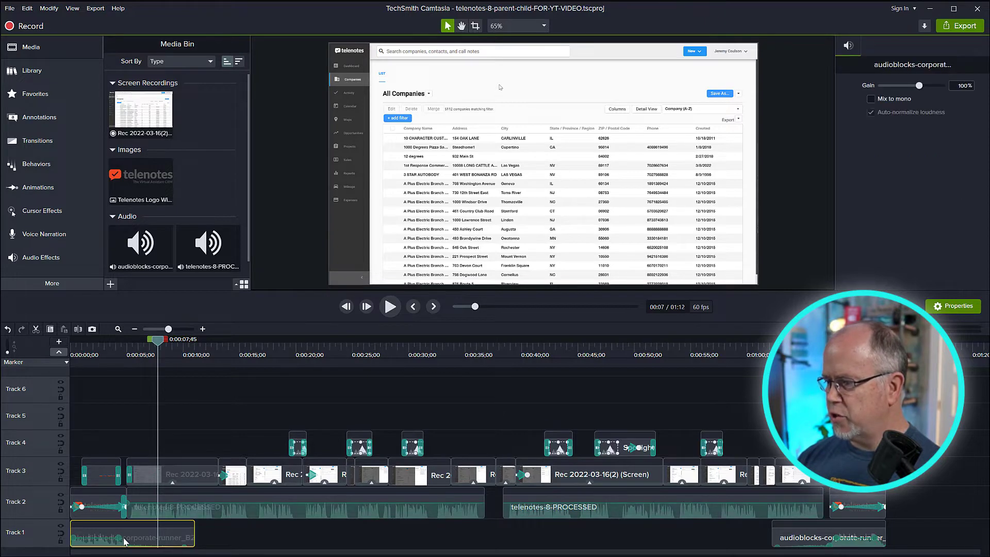
left_click(179, 508)
left_click(194, 474)
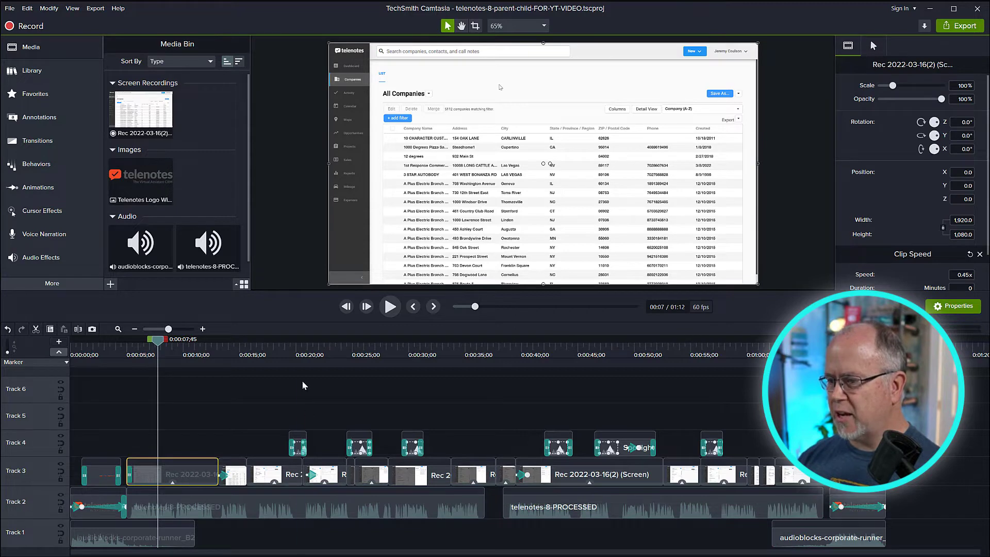
left_click(297, 356)
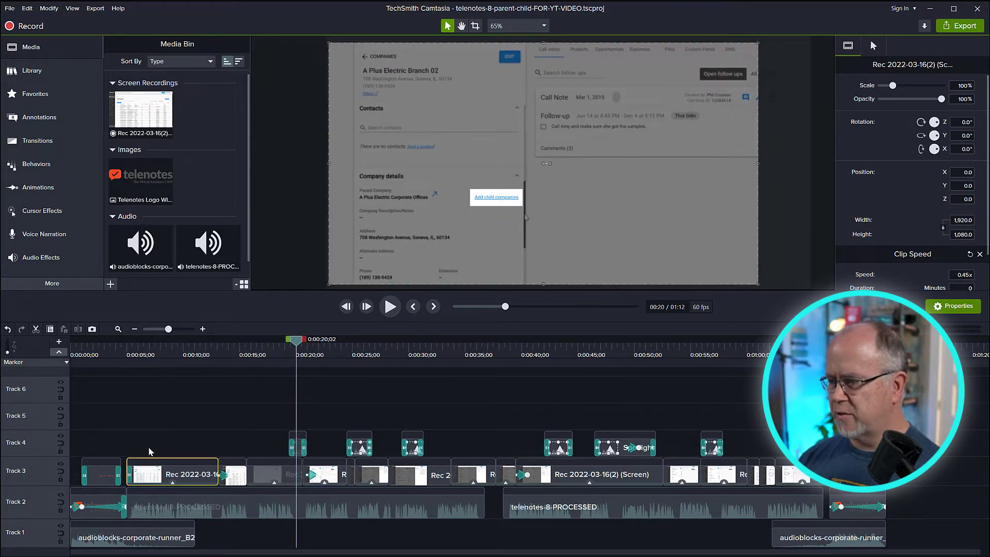
left_click(89, 422)
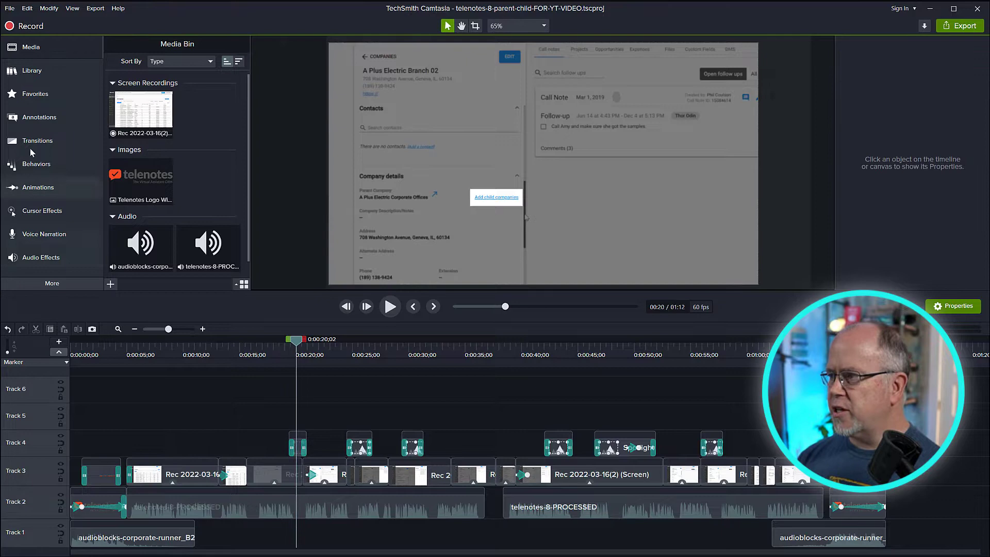
Place a rectangle from Shapes (All styles) near the canvas bottom, its Track 5 clip starting at 0:00.
left_click(42, 117)
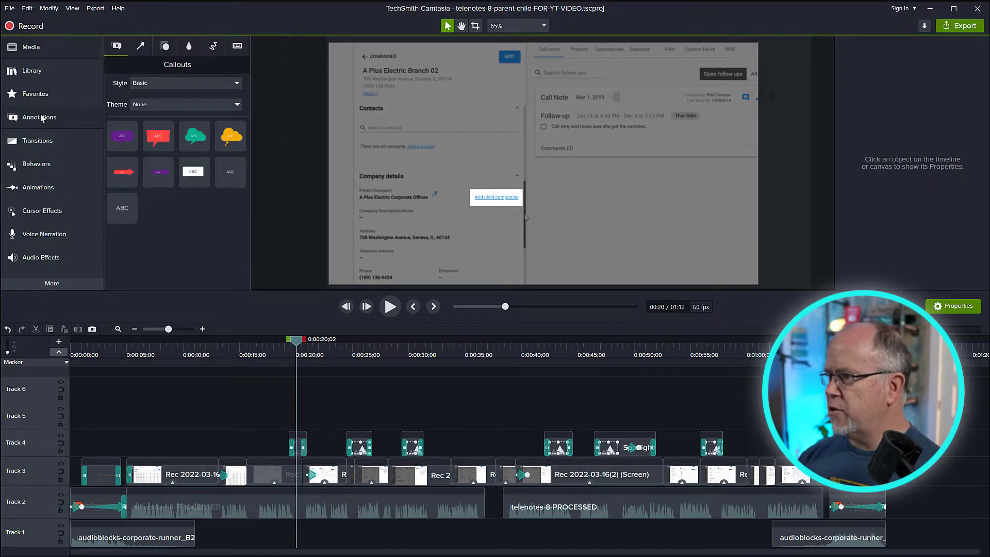
left_click(165, 47)
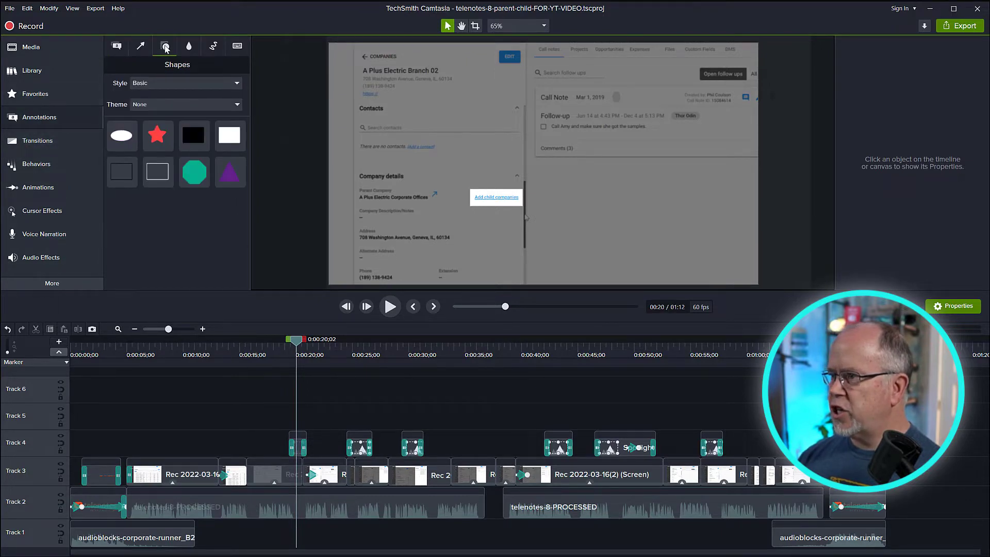
left_click(145, 87)
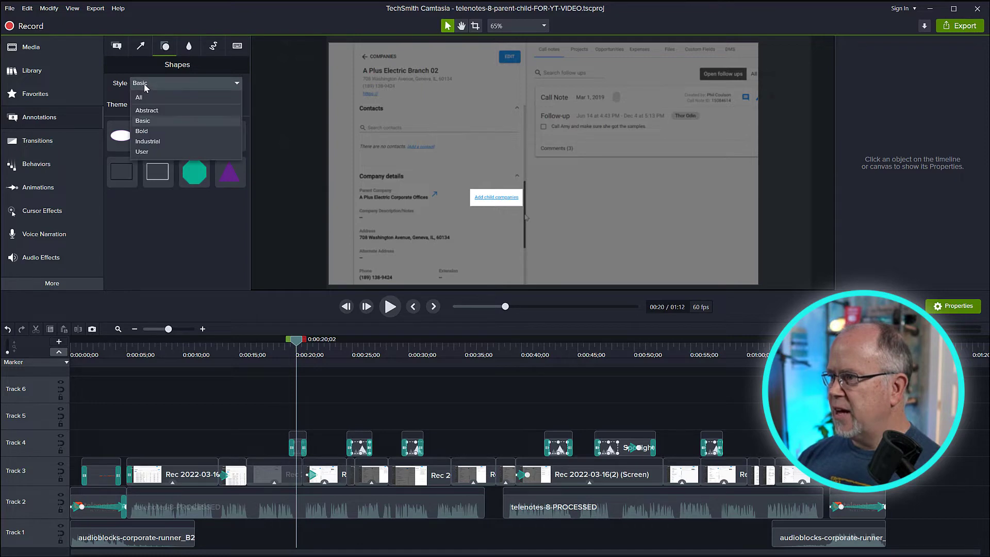
left_click(143, 96)
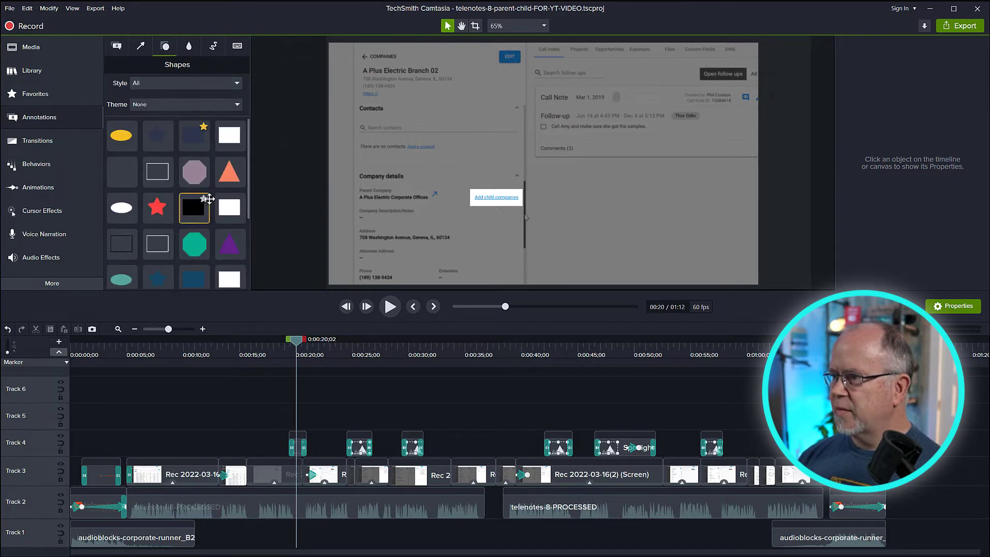
left_click_drag(193, 139, 355, 239)
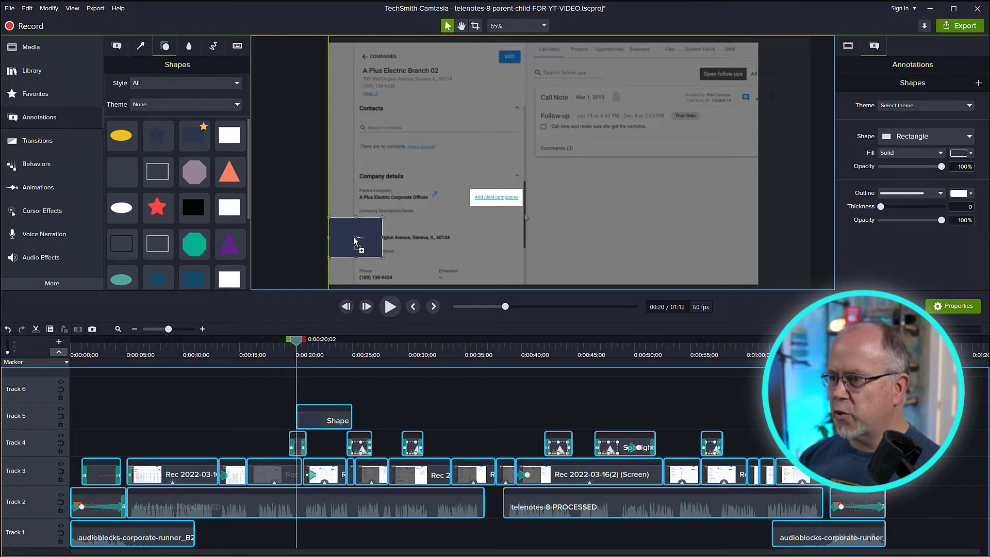
left_click_drag(355, 239, 354, 260)
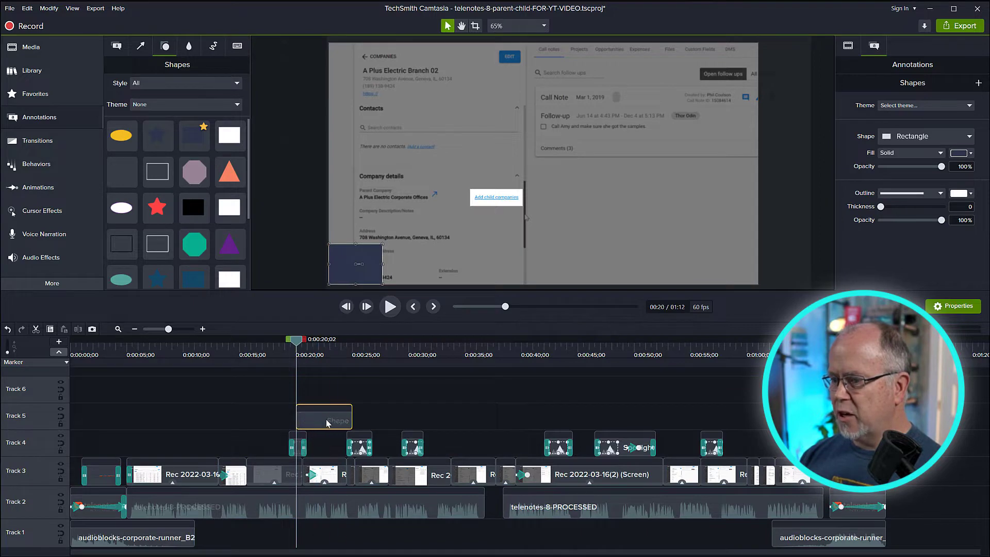
left_click_drag(328, 424, 882, 419)
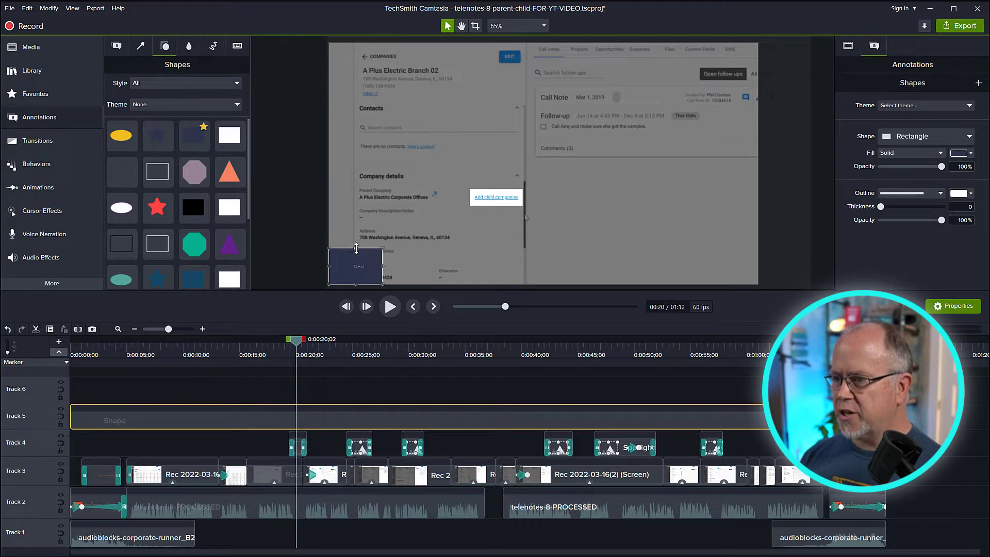
Reshape the rectangle into a thin full-width bar on the canvas bottom edge, then zoom back to fit.
left_click_drag(356, 248, 352, 265)
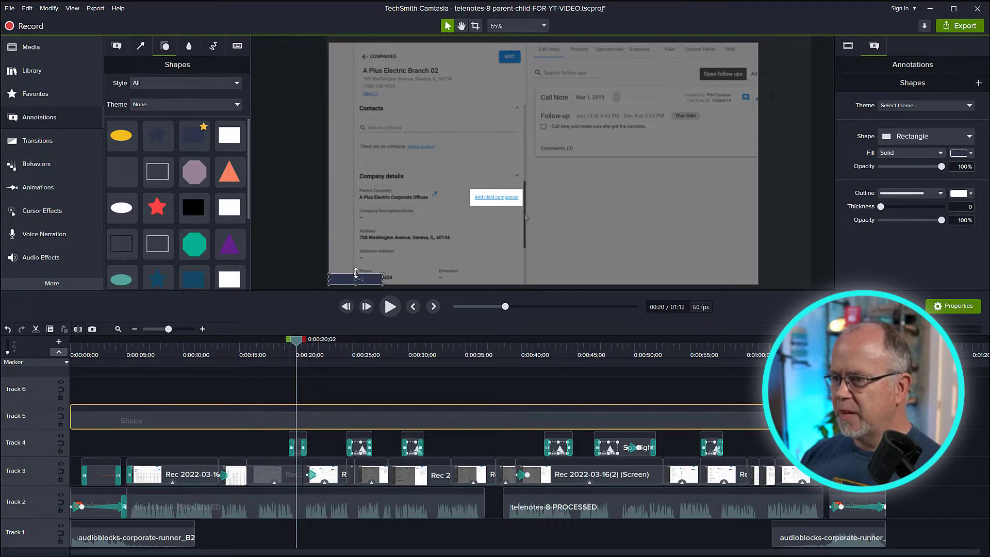
left_click_drag(428, 280, 756, 279)
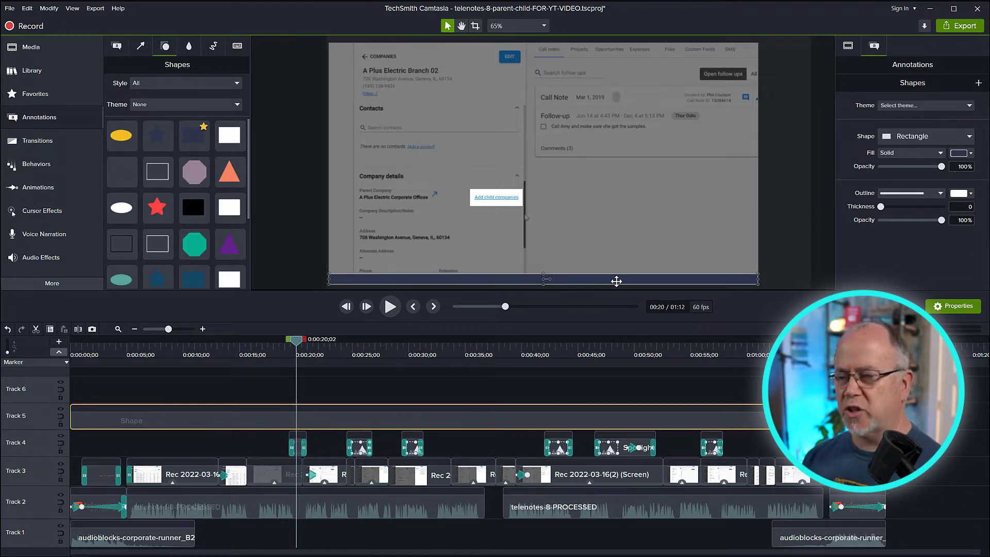
left_click_drag(544, 274, 547, 281)
scroll(550, 284, "up", 2)
scroll(551, 288, "up", 3)
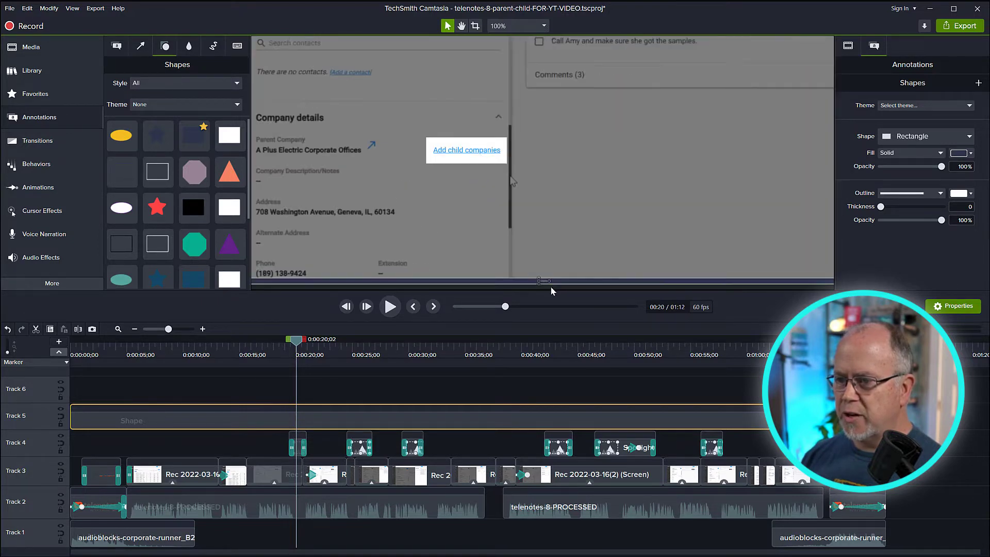
scroll(524, 284, "up", 3)
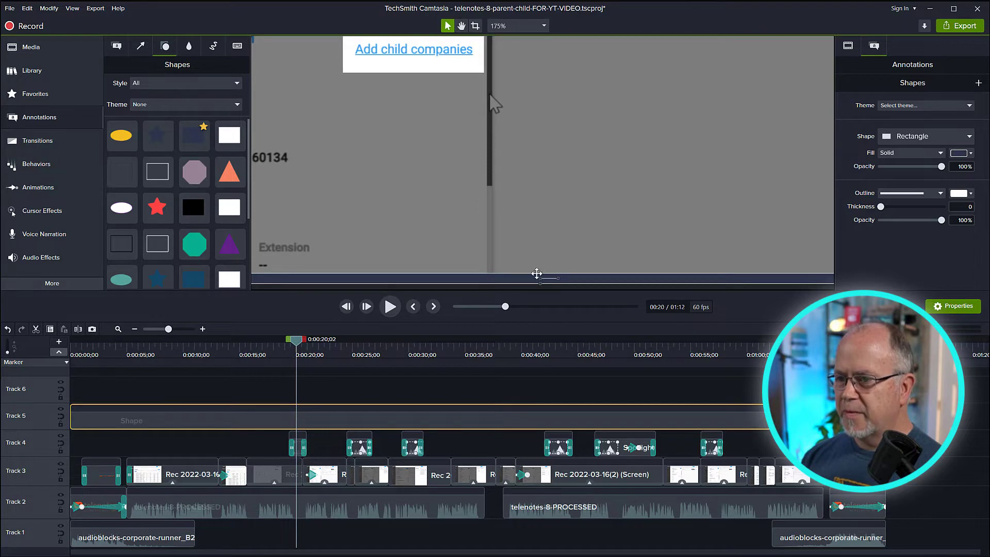
left_click_drag(539, 273, 543, 270)
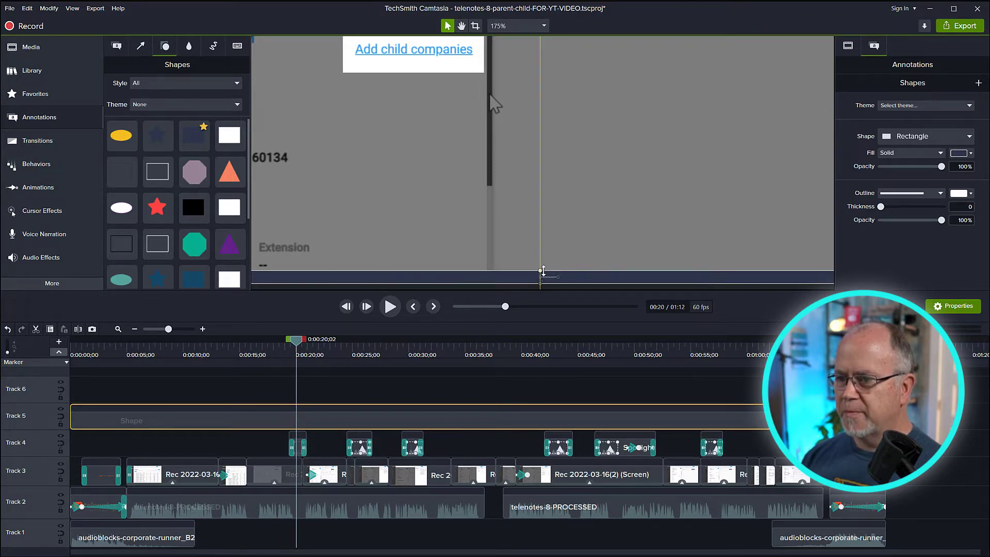
left_click(507, 28)
left_click(506, 39)
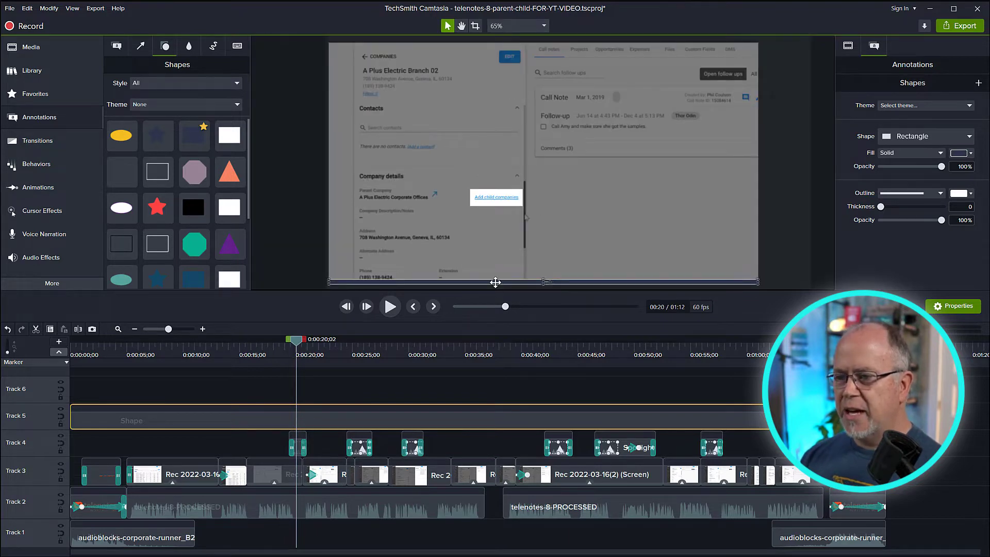
Fill the bar with bright red and nudge it into place along the bottom edge.
left_click(959, 154)
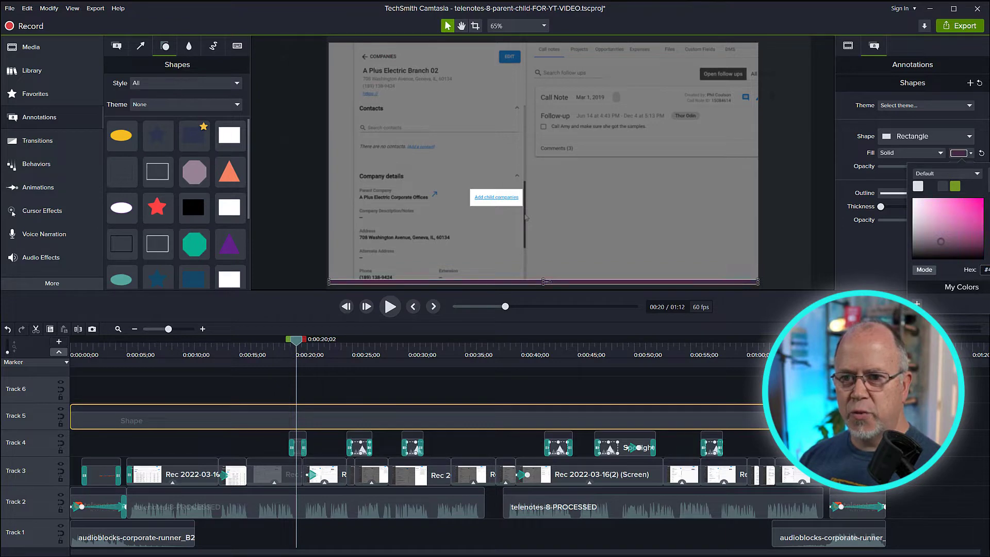
left_click_drag(976, 218, 984, 197)
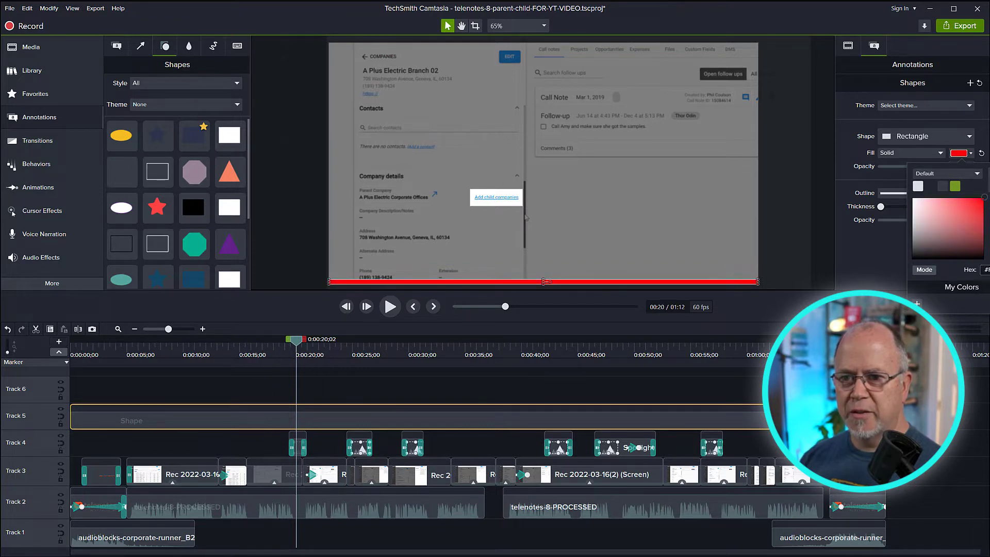
left_click(881, 248)
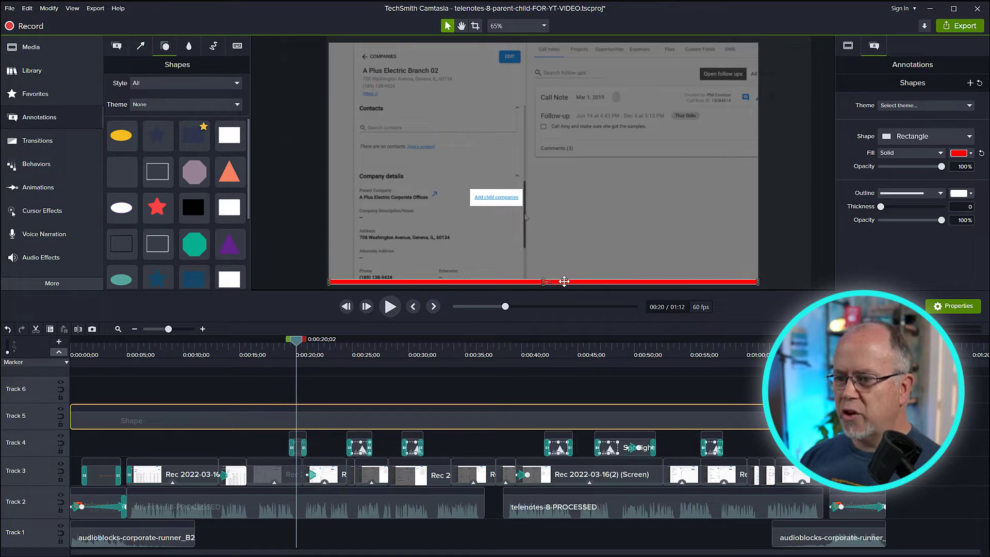
mouse_move(565, 277)
left_mouse_down()
mouse_move(564, 43)
mouse_move(564, 279)
left_mouse_up()
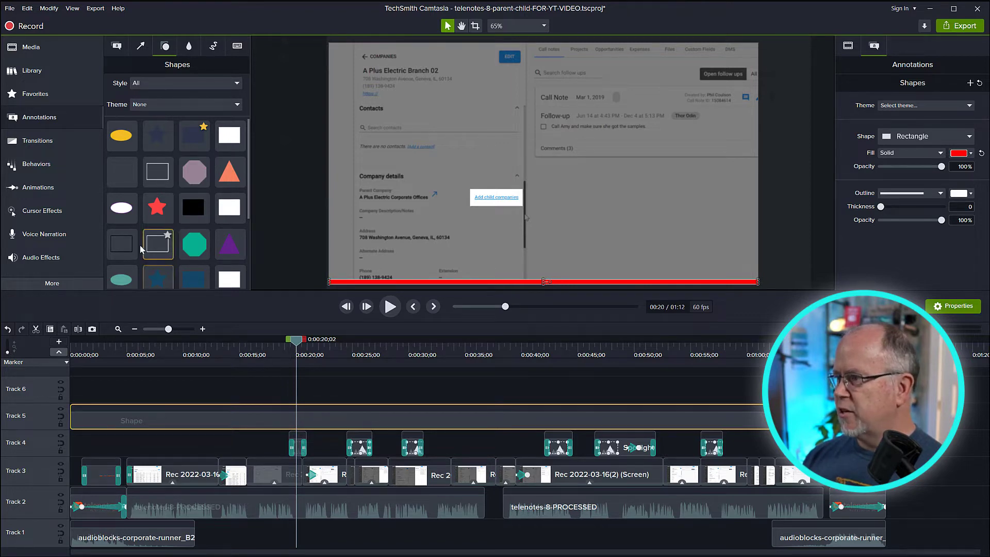
Drop a Custom animation onto the Track 5 shape clip near 0:12 and zoom the timeline in.
left_click(34, 190)
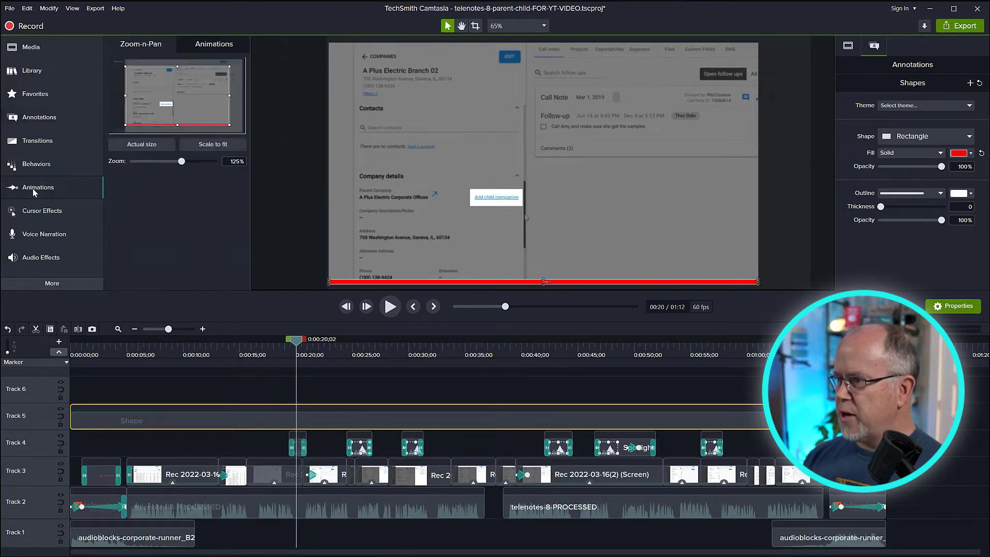
left_click(225, 46)
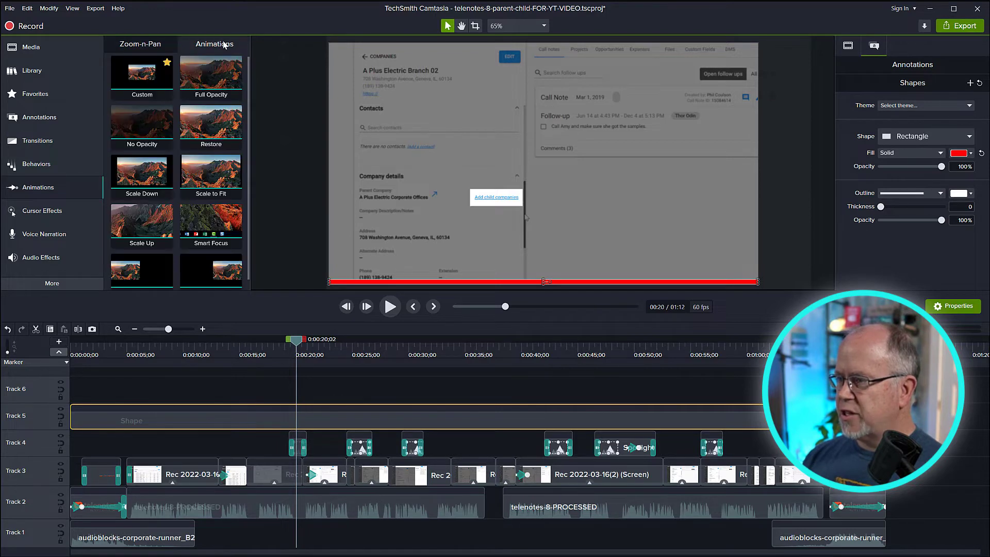
left_click_drag(140, 83, 210, 421)
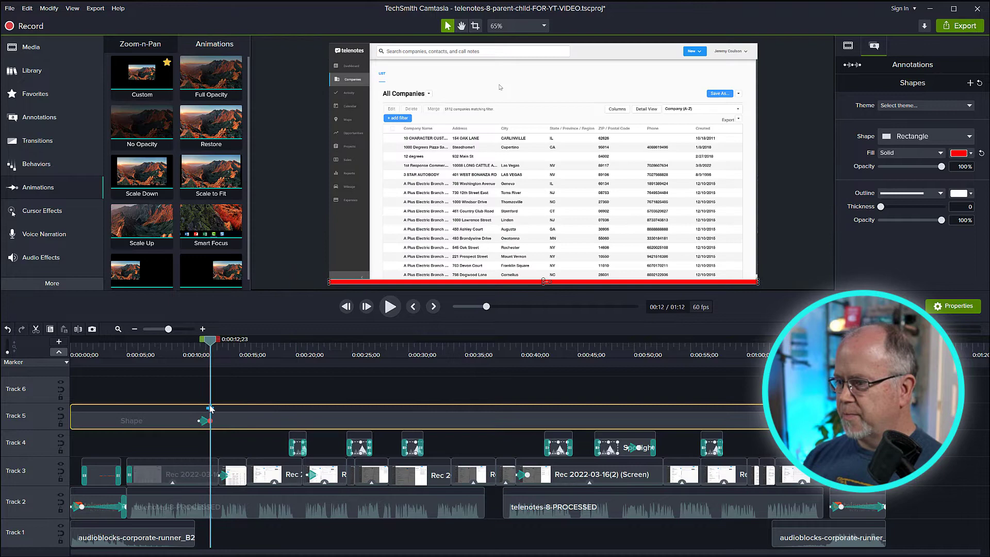
left_click_drag(169, 330, 172, 330)
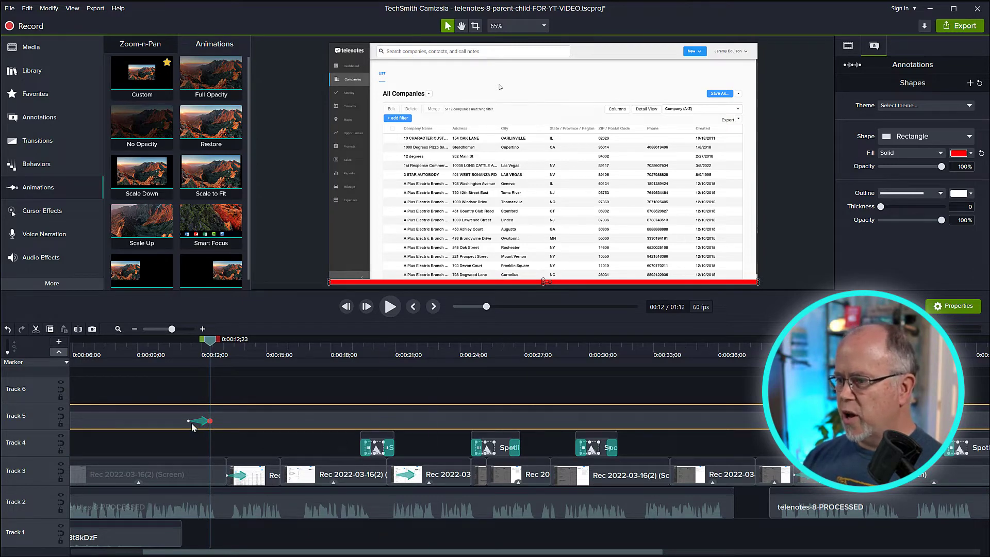
Start the bar as a stub off the left edge, animating from 0:00 to 1:12;20.
left_click_drag(189, 421, 189, 421)
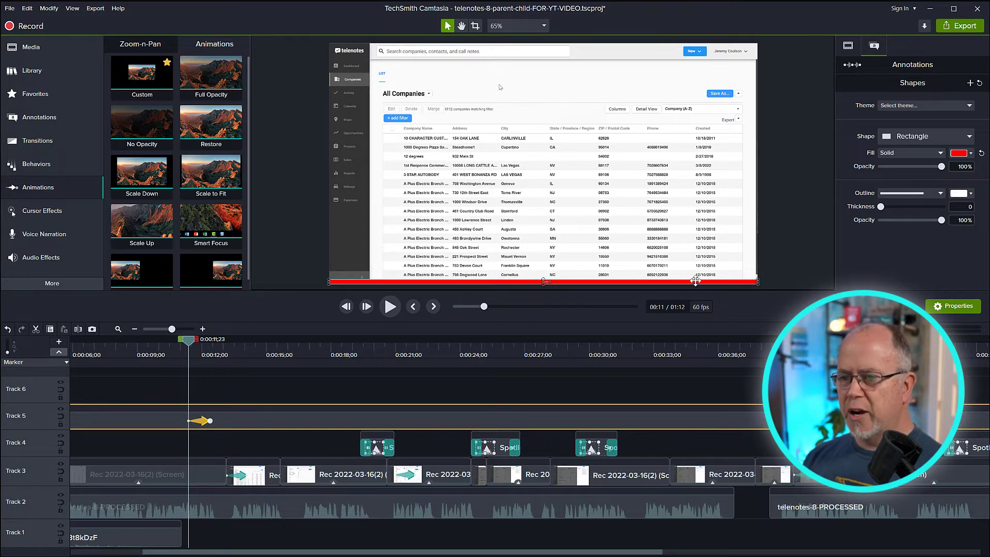
left_click_drag(692, 282, 288, 280)
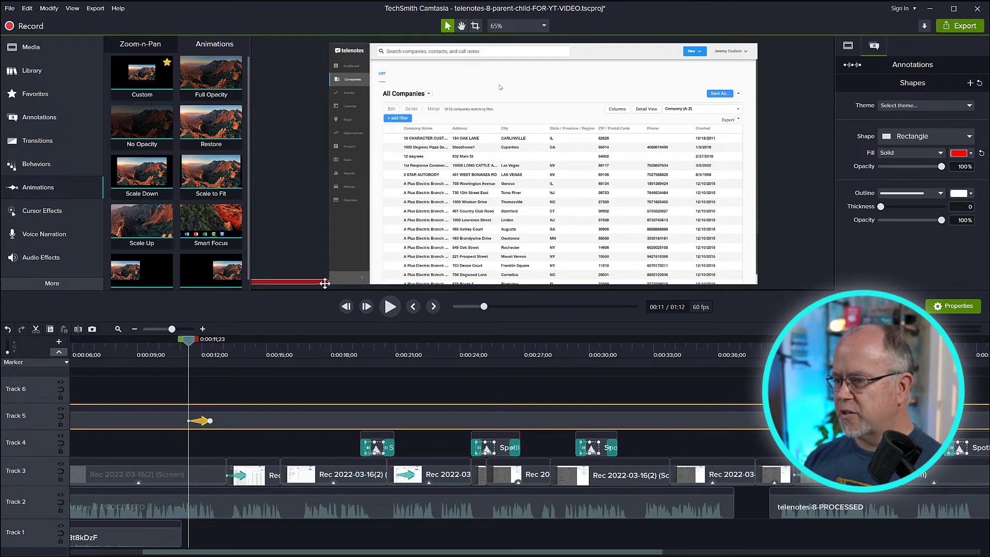
left_click(118, 328)
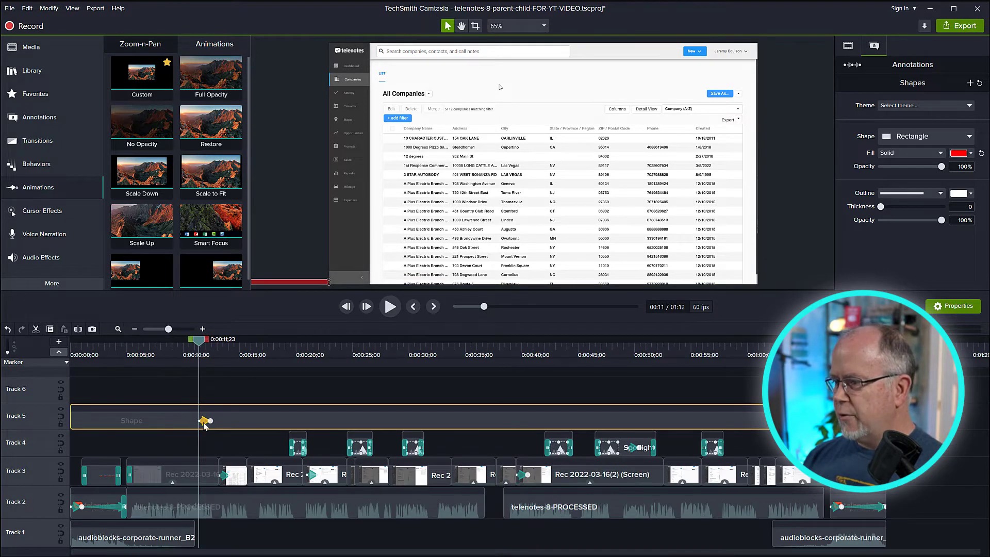
left_click_drag(204, 426, 886, 427)
left_click_drag(489, 344, 71, 344)
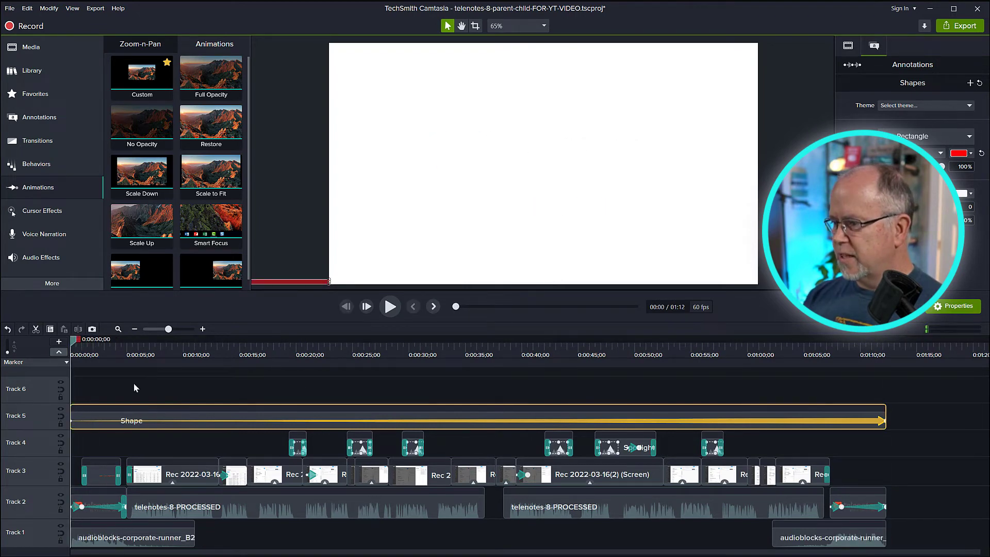
Play the timeline and stop at about 0:13;21 to watch the bar grow.
key("space")
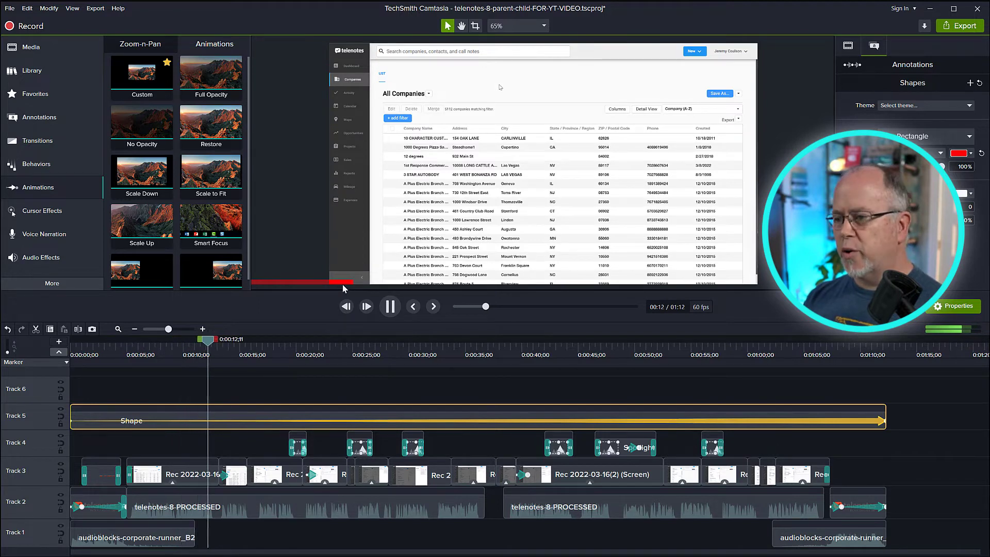
key("space")
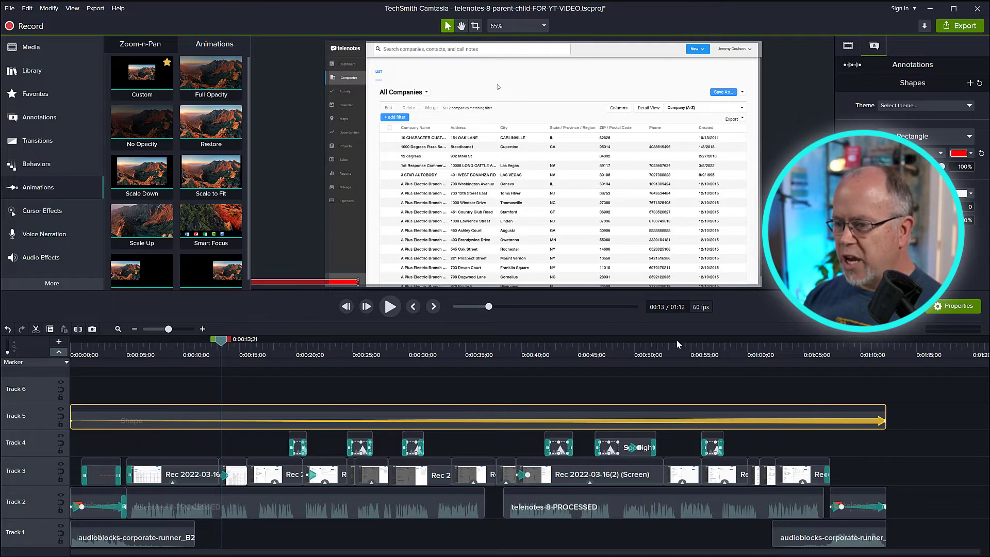
Switch the bar animation's easing from Auto to Linear.
right_click(457, 424)
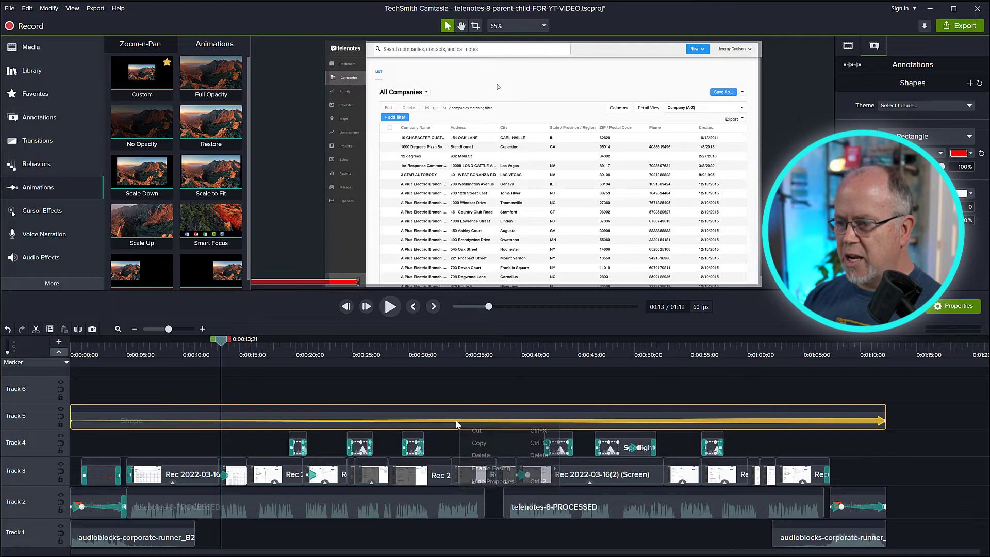
mouse_move(509, 471)
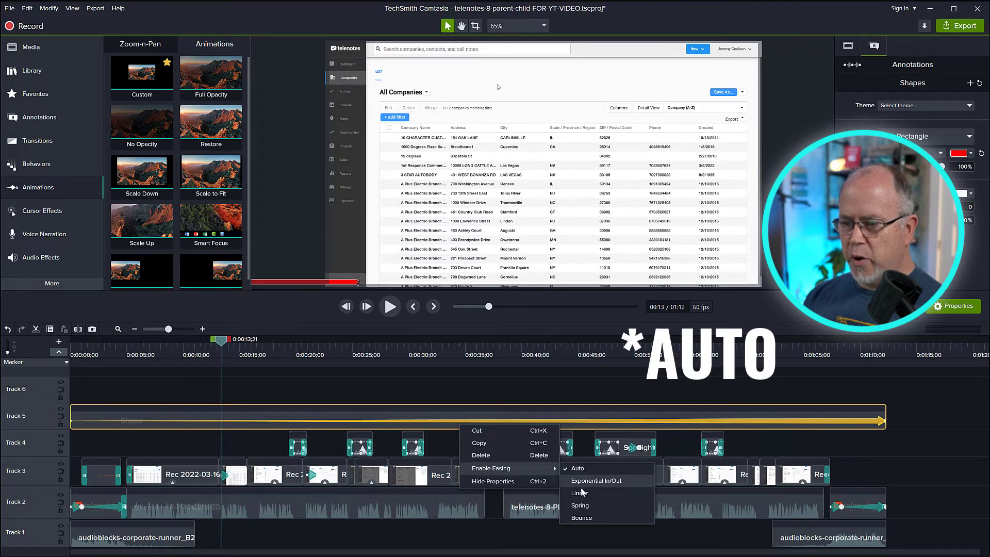
key("Escape")
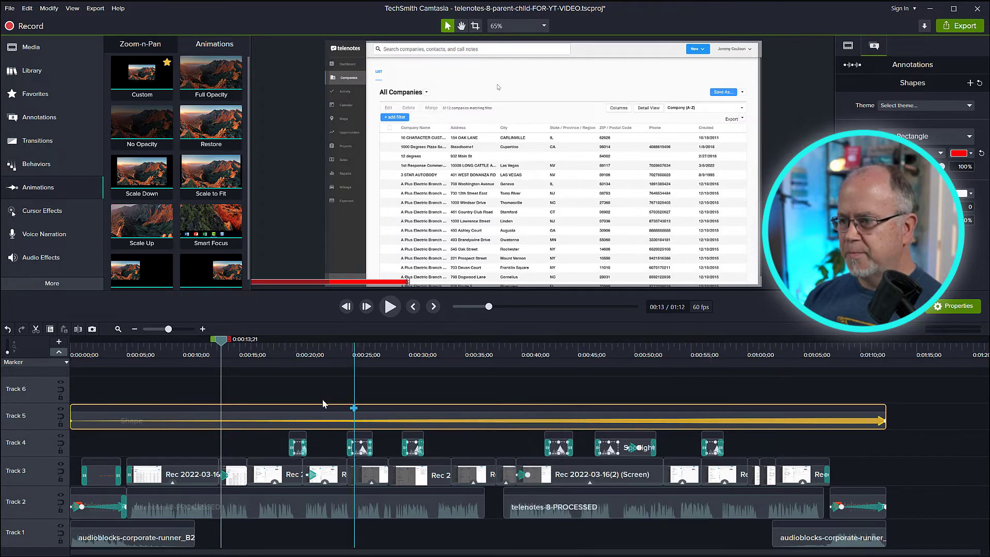
Replay from 0:00 to confirm the bar grows steadily, then rewind to the start.
left_click_drag(223, 347, 58, 345)
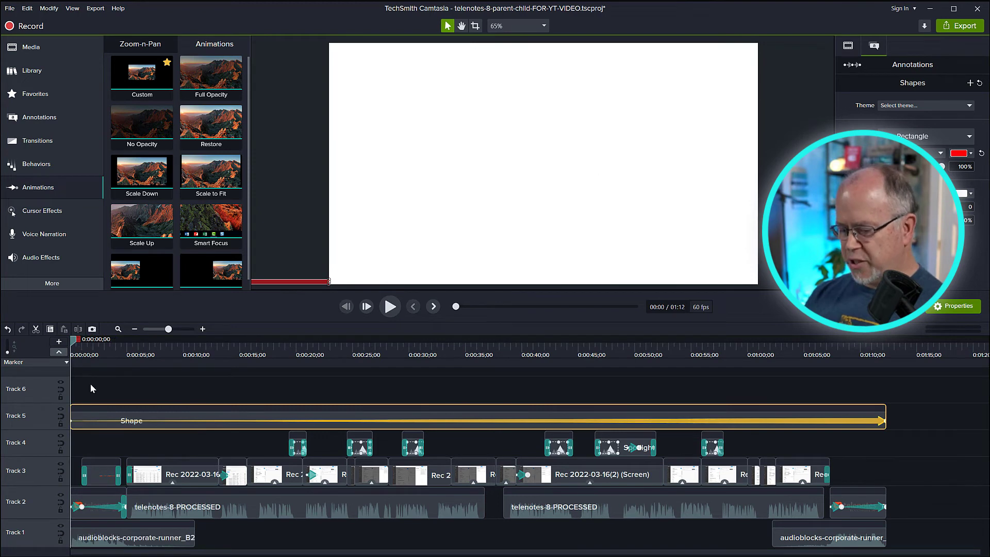
key("space")
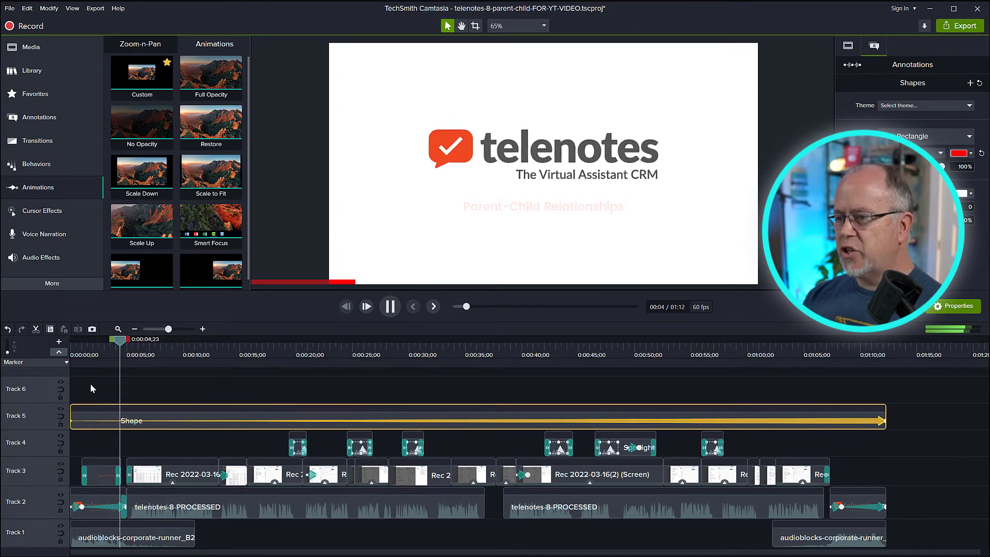
key("space")
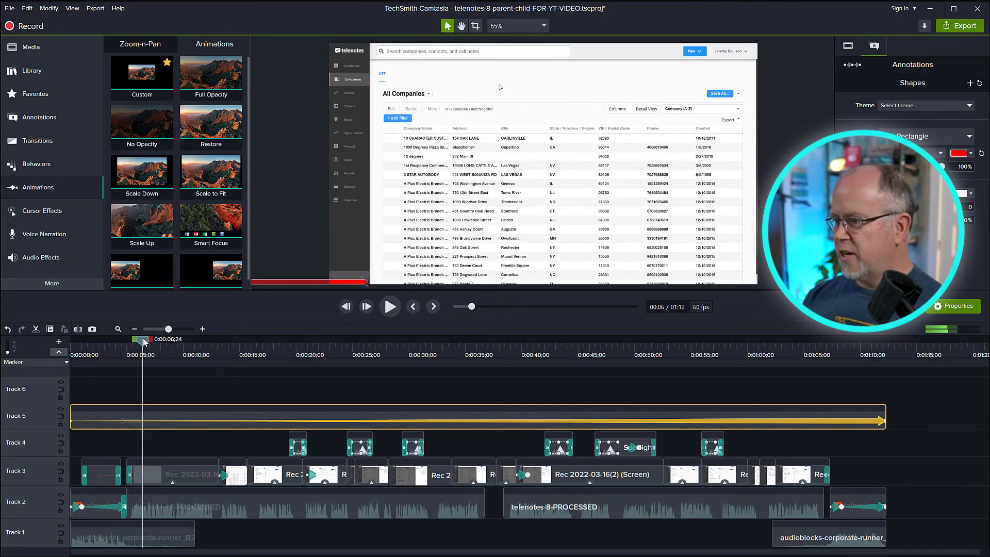
left_click_drag(131, 340, 56, 405)
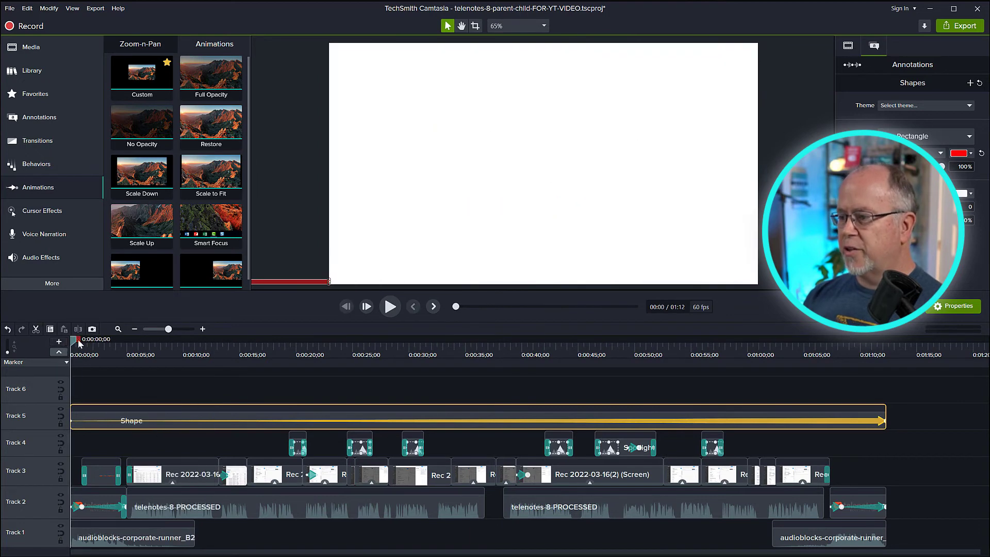
Make the bar's animation begin where the intro ends, at 0:05.
left_click_drag(77, 345, 126, 361)
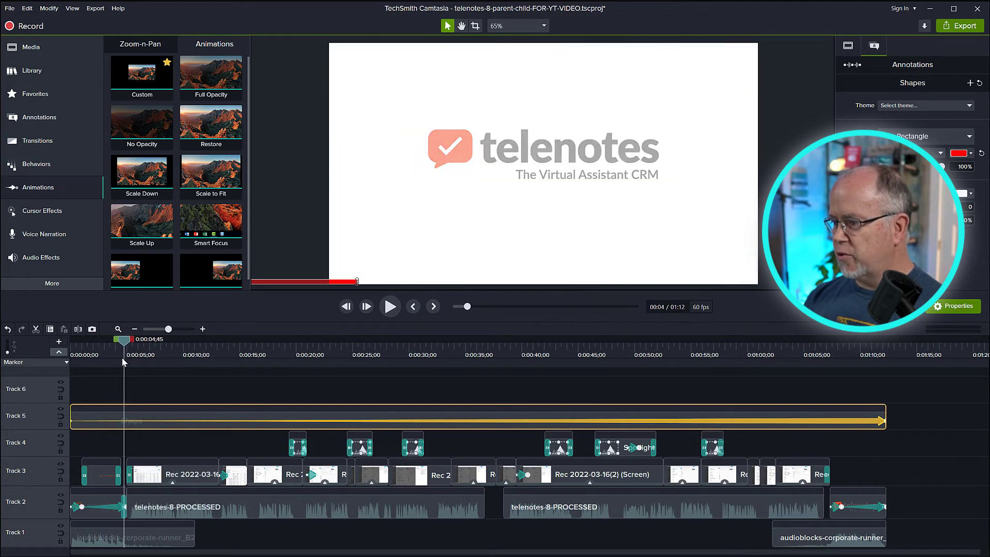
left_click(75, 426)
left_click_drag(72, 421, 127, 424)
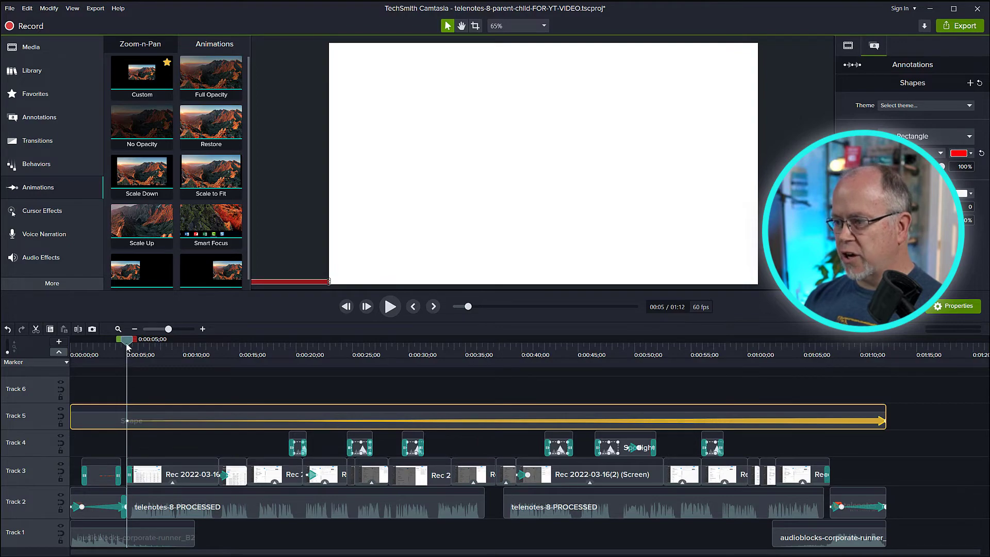
End the bar's animation at 1:07;20, where the outro logo clip begins.
left_click_drag(128, 346, 825, 439)
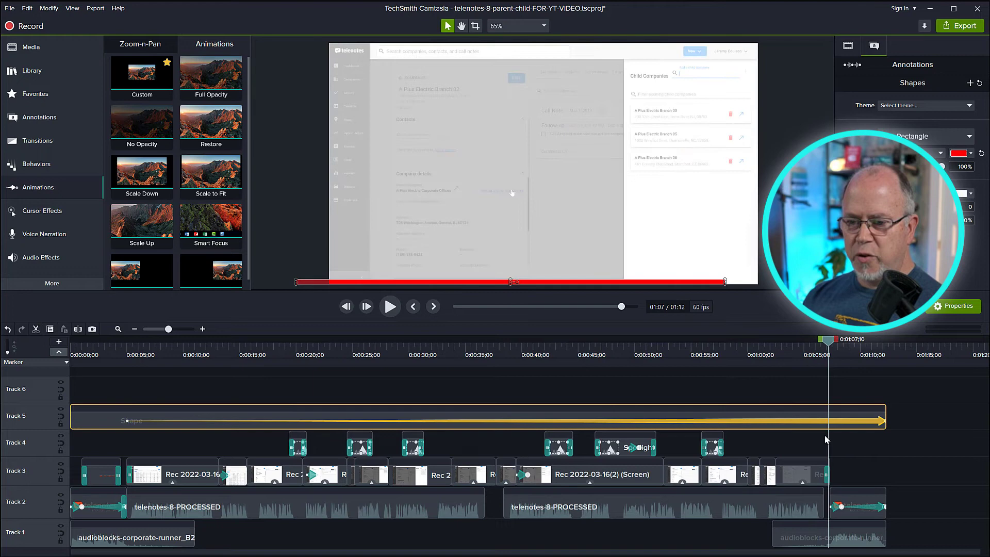
left_click(850, 516)
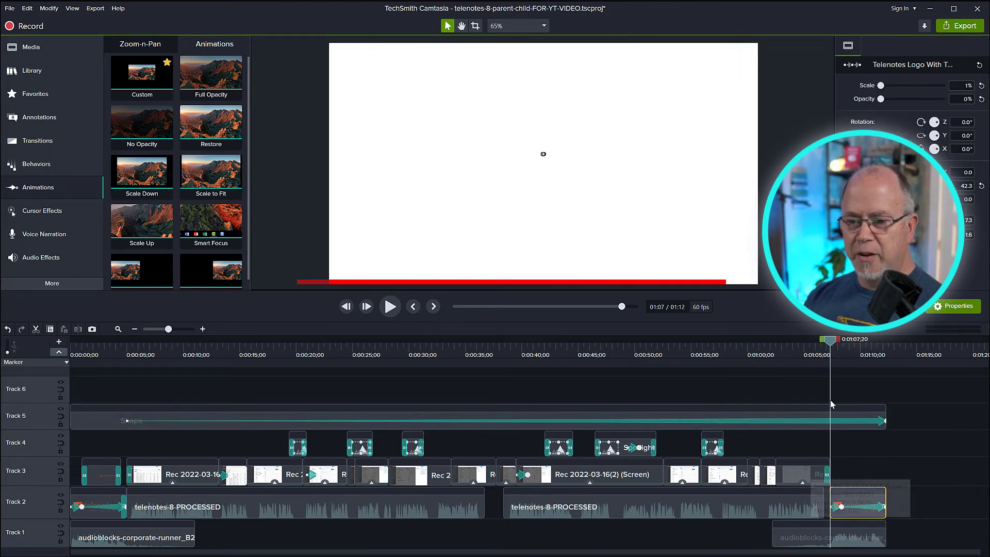
left_click_drag(831, 341, 816, 379)
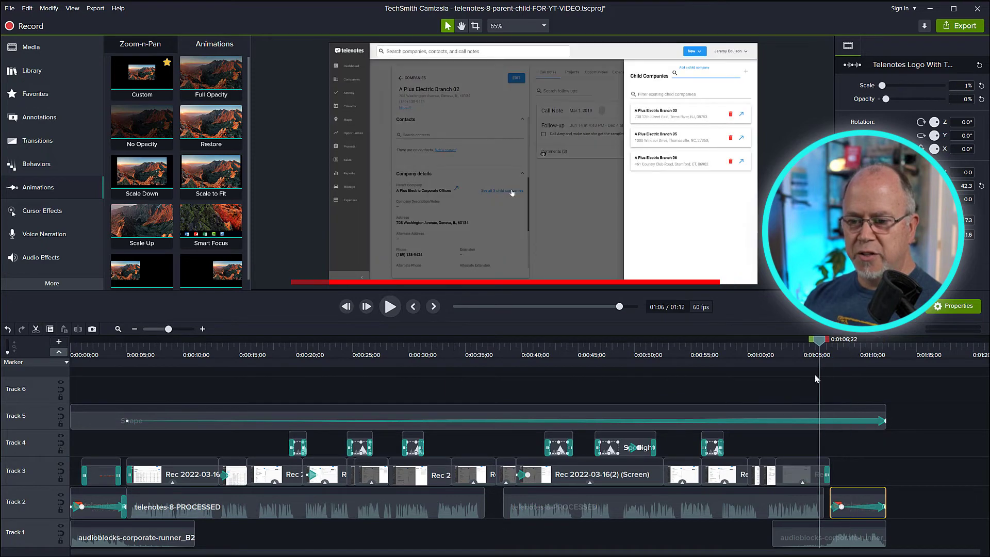
left_click(850, 502)
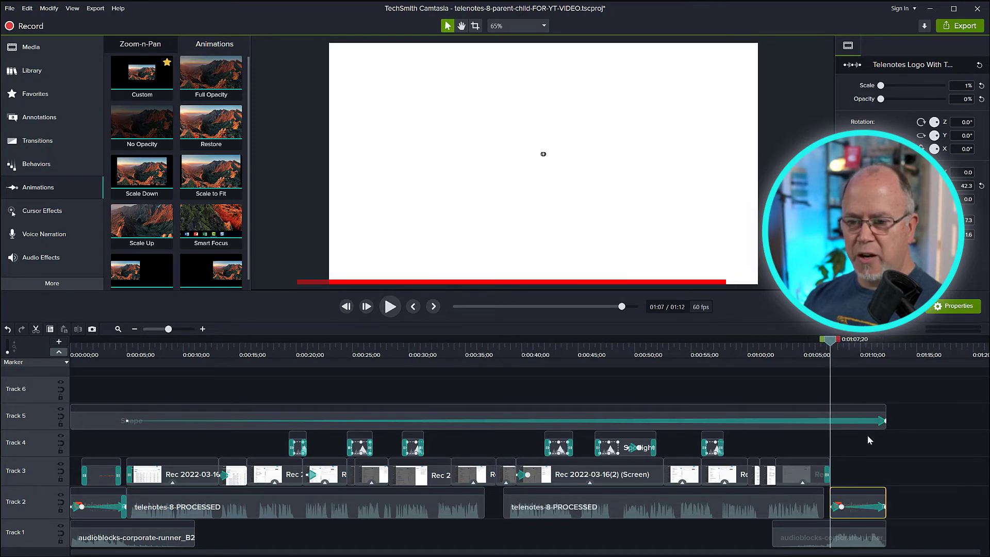
mouse_move(885, 424)
left_mouse_down()
mouse_move(820, 421)
mouse_move(829, 420)
left_mouse_up()
left_click(792, 388)
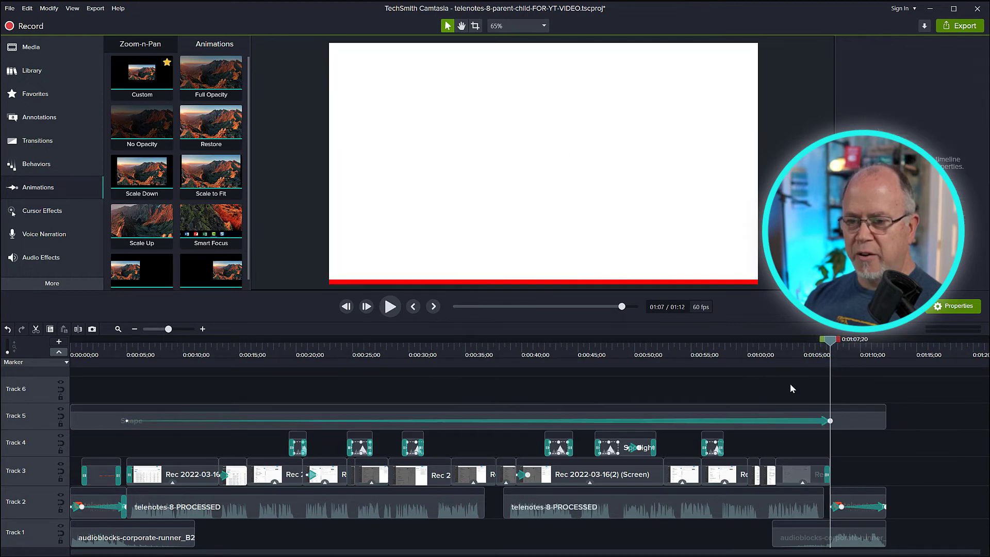
left_click(101, 351)
Play the preview from 0:02, then from 1:03 to 1:09, checking the red bar reaches full width.
key("space")
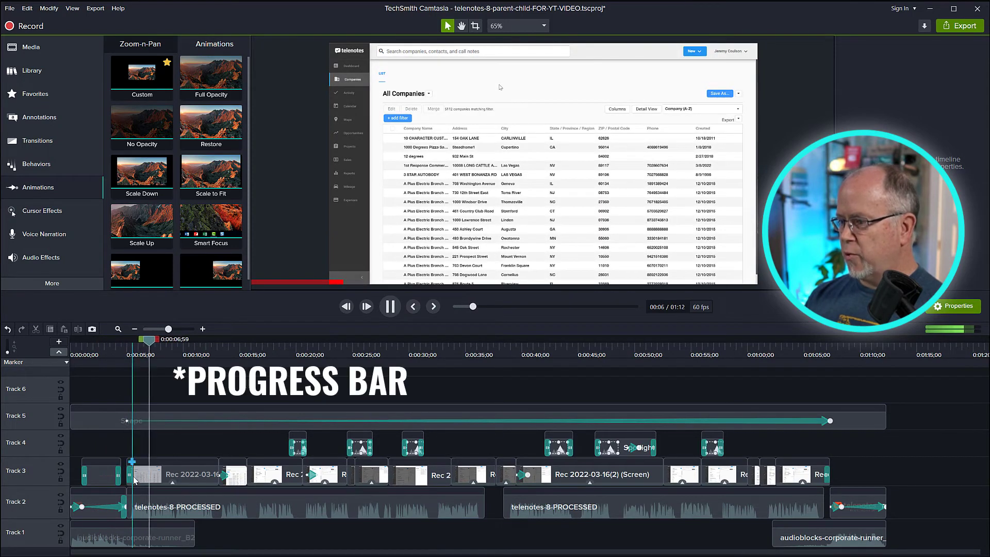
key("space")
left_click_drag(158, 347, 785, 417)
key("space")
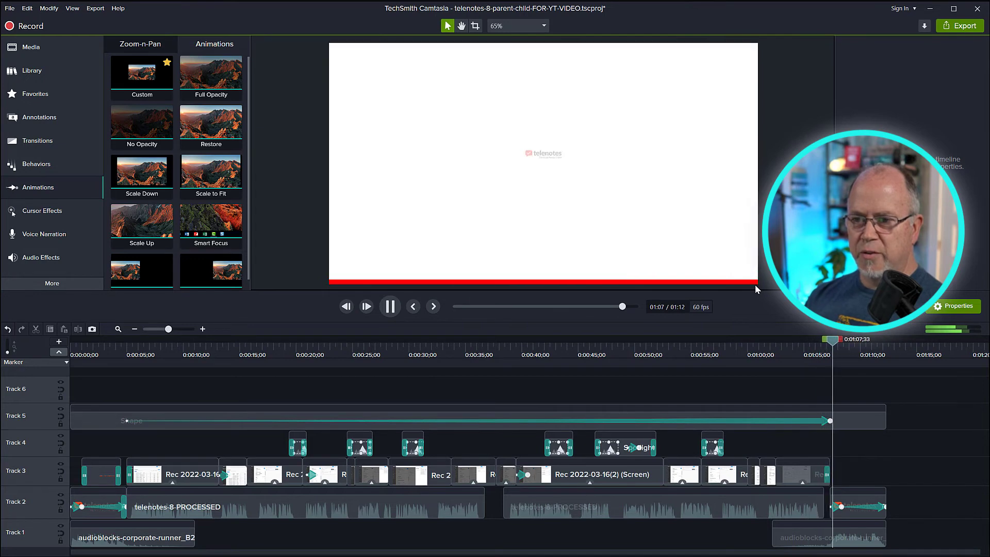
key("space")
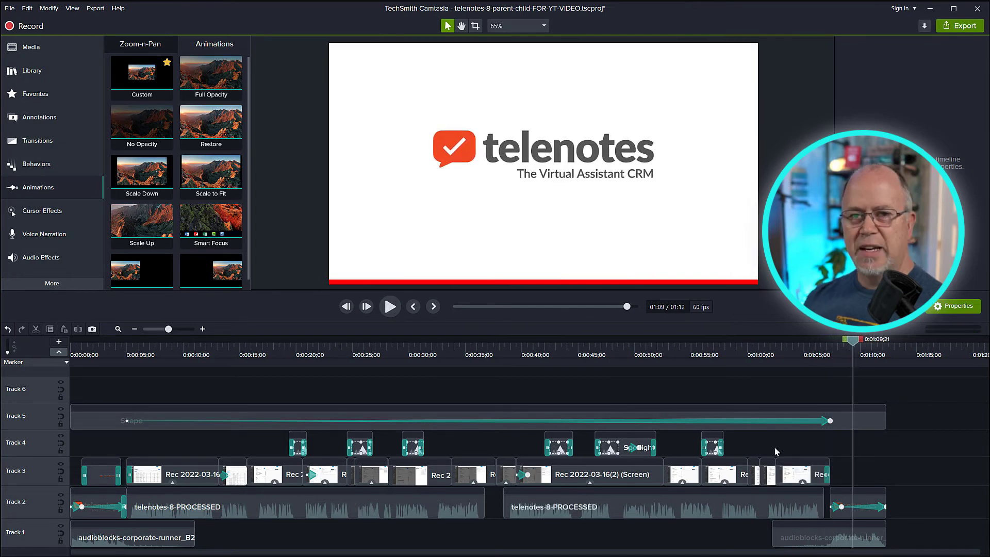